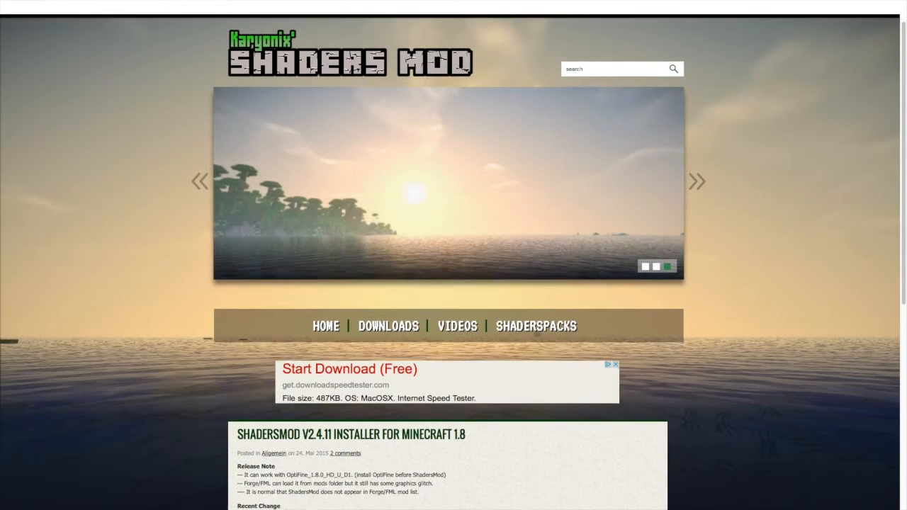
scroll(454, 283, down, 1)
- From Downloads, follow the 1.8.0 row's link to the ShadersMod v2.4.12 installer page
click(389, 303)
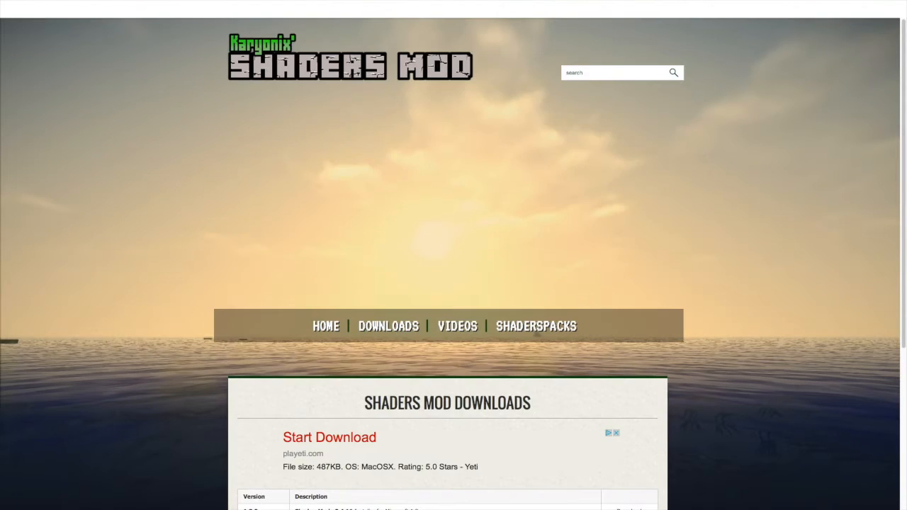
scroll(454, 284, down, 5)
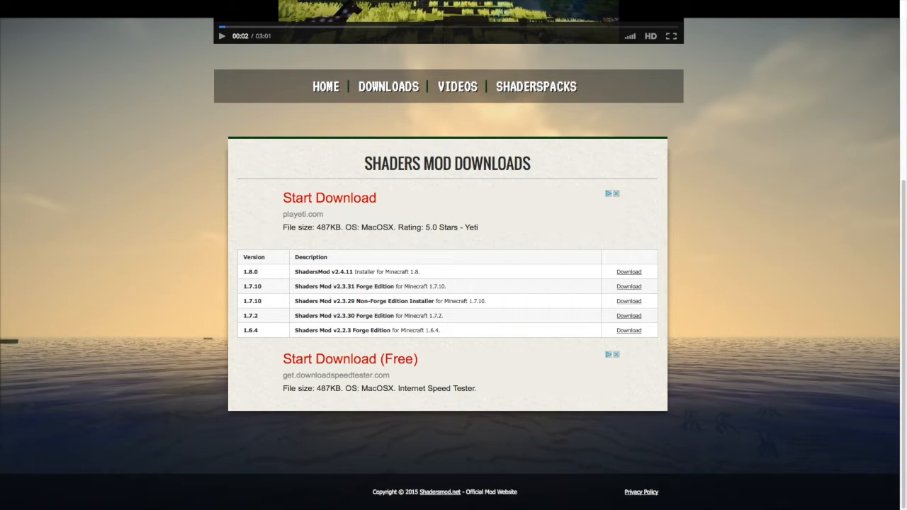
double_click(416, 271)
click(628, 272)
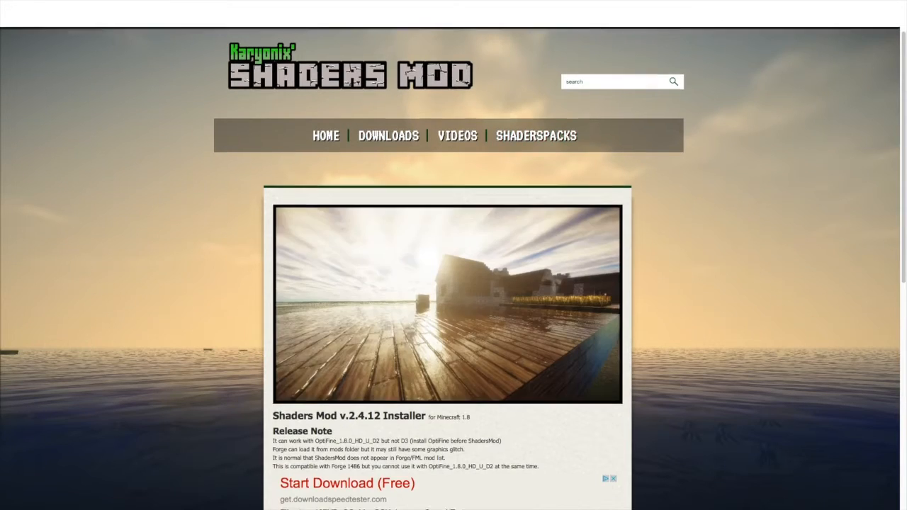
scroll(447, 319, down, 4)
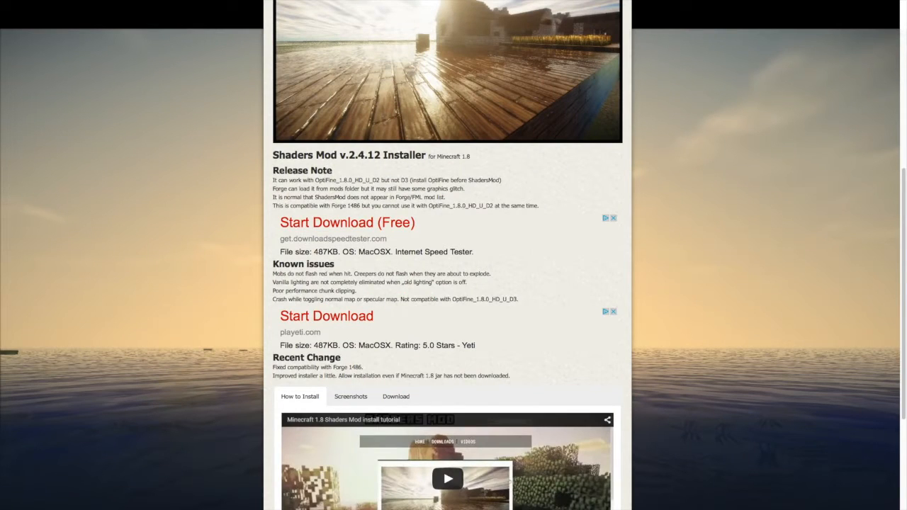
- Reveal the installer's download links (Link 1) on the v2.4.12 page
click(395, 396)
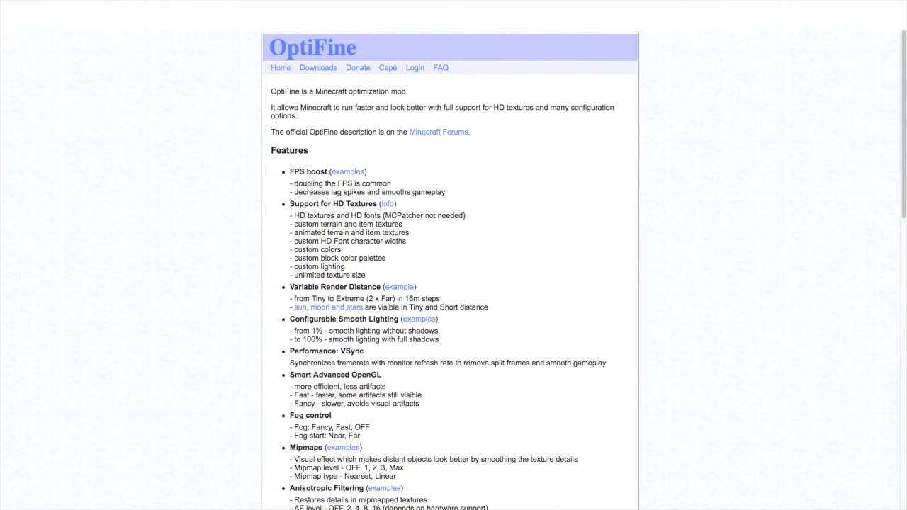
scroll(453, 283, down, 1)
scroll(454, 283, down, 5)
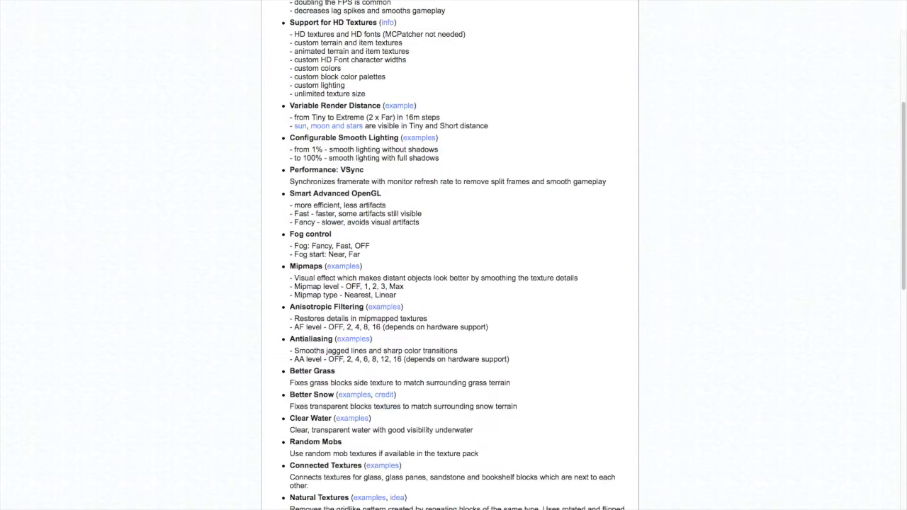
scroll(453, 284, up, 5)
- From the OptiFine downloads list, download OptiFine 1.8.0 HD U H5 under Minecraft 1.8.0
click(318, 66)
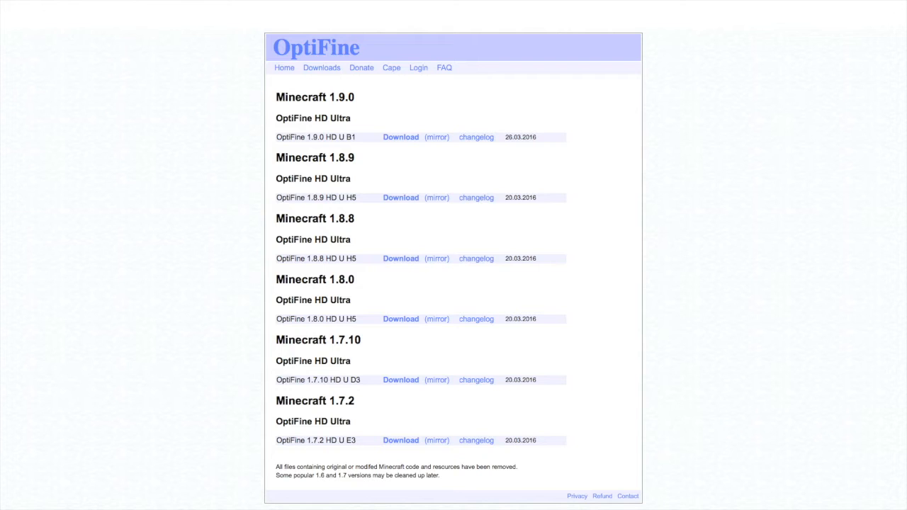
drag(327, 279, 355, 279)
click(400, 318)
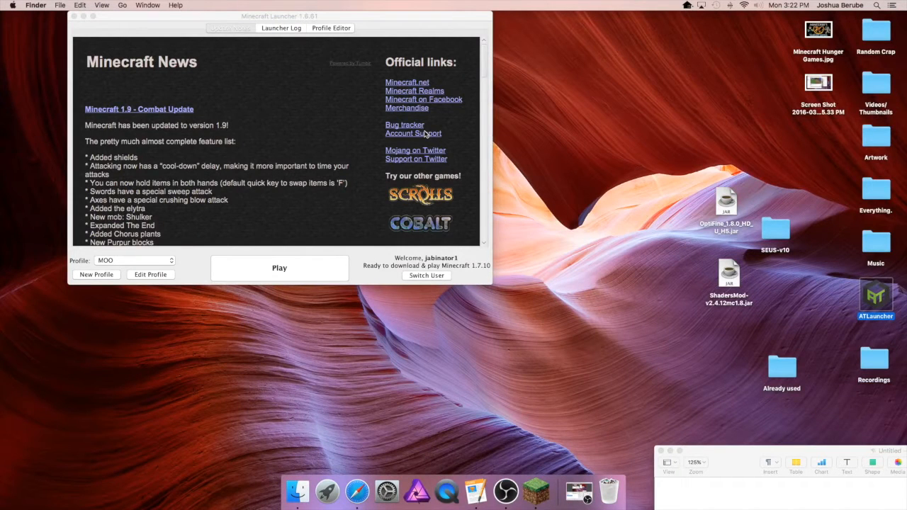
- Run the OptiFine jar from the desktop and install it into the Minecraft launcher
right_click(728, 205)
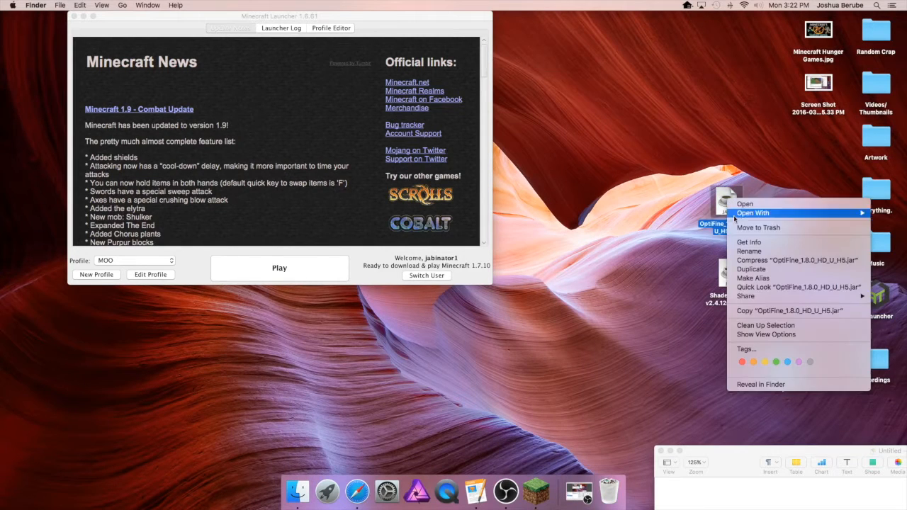
click(719, 227)
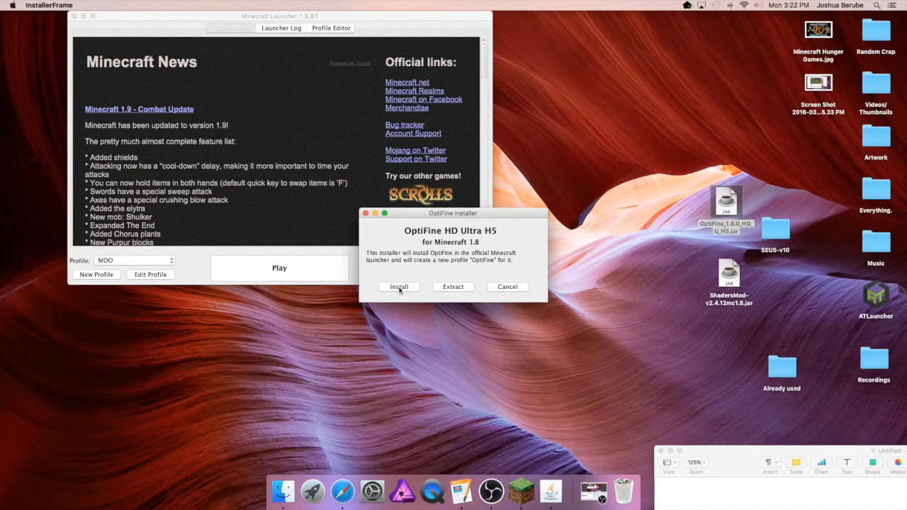
click(399, 287)
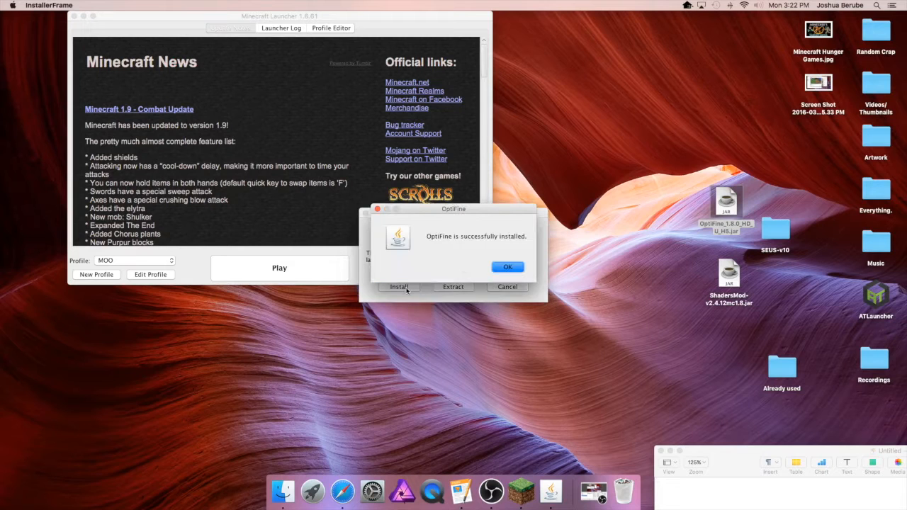
click(508, 267)
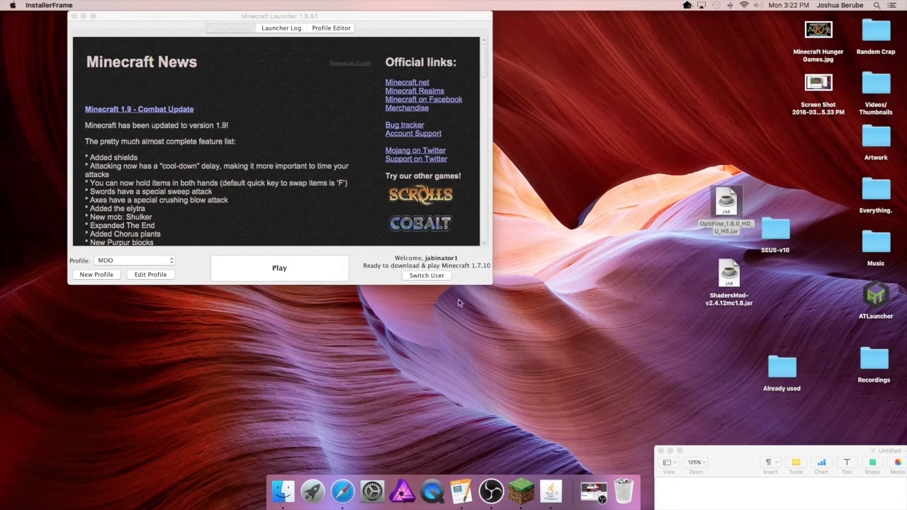
- Quit the Minecraft launcher and the leftover Java process from the Dock
right_click(520, 492)
click(528, 464)
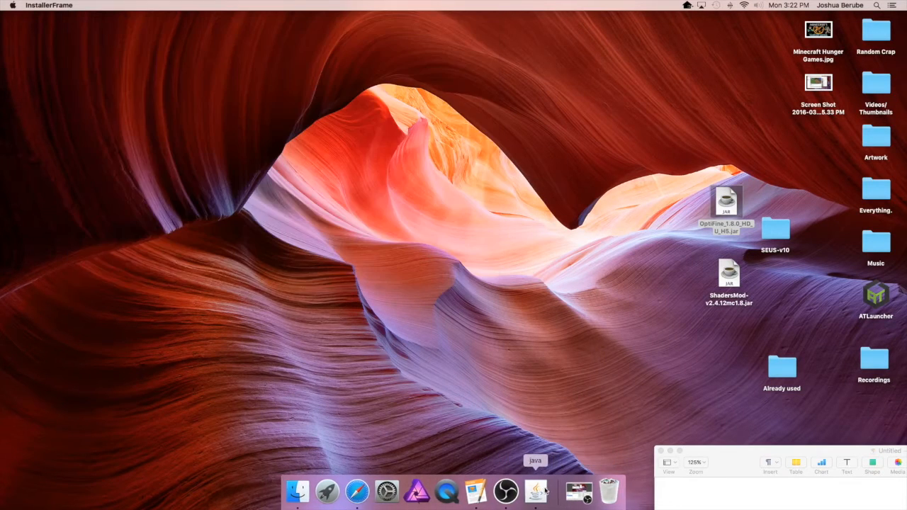
right_click(546, 491)
click(549, 461)
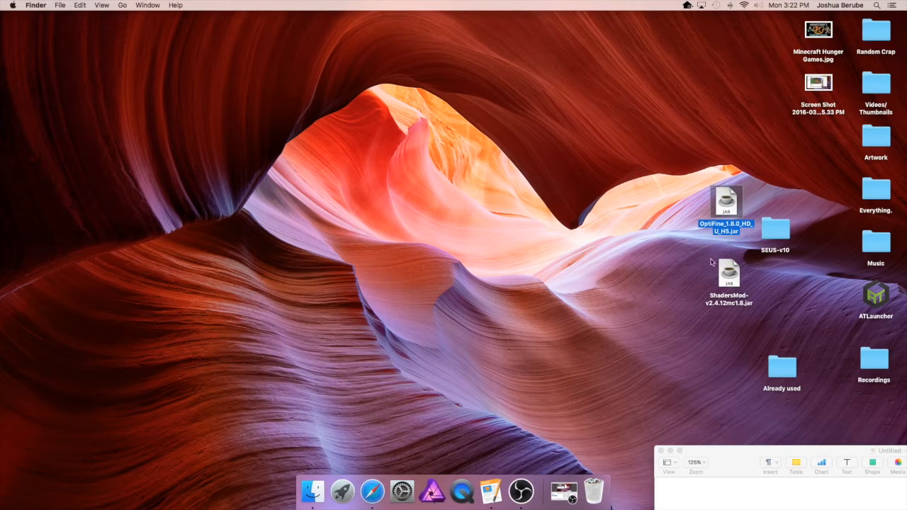
click(681, 213)
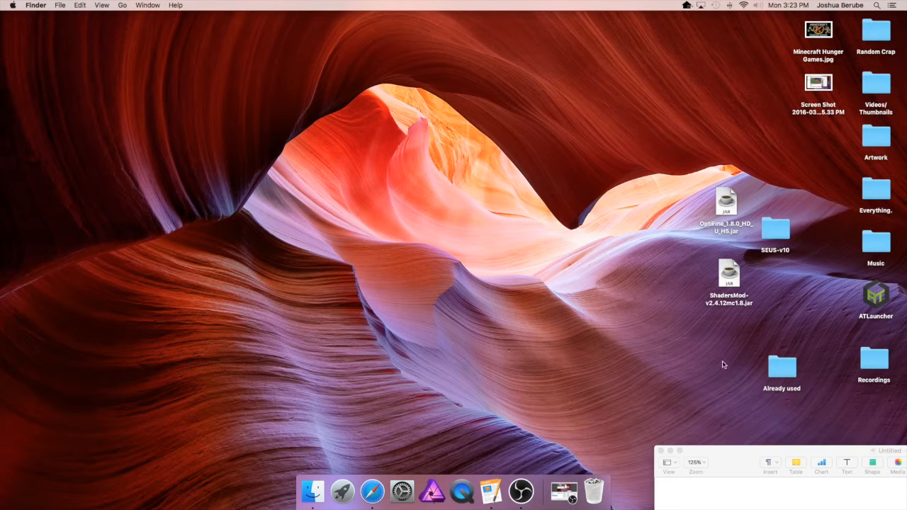
- Tidy the desktop files, rerun the OptiFine installer, then select the ShadersMod jar
drag(726, 344, 644, 184)
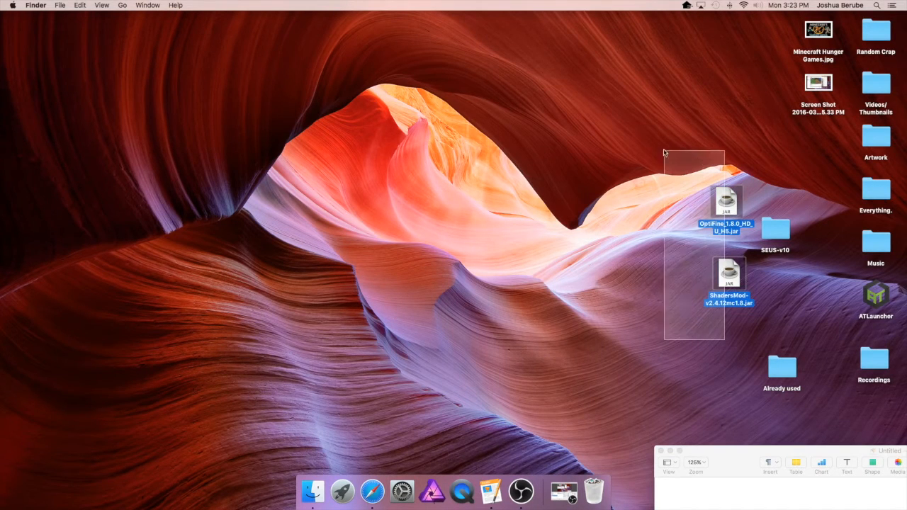
drag(777, 233, 817, 150)
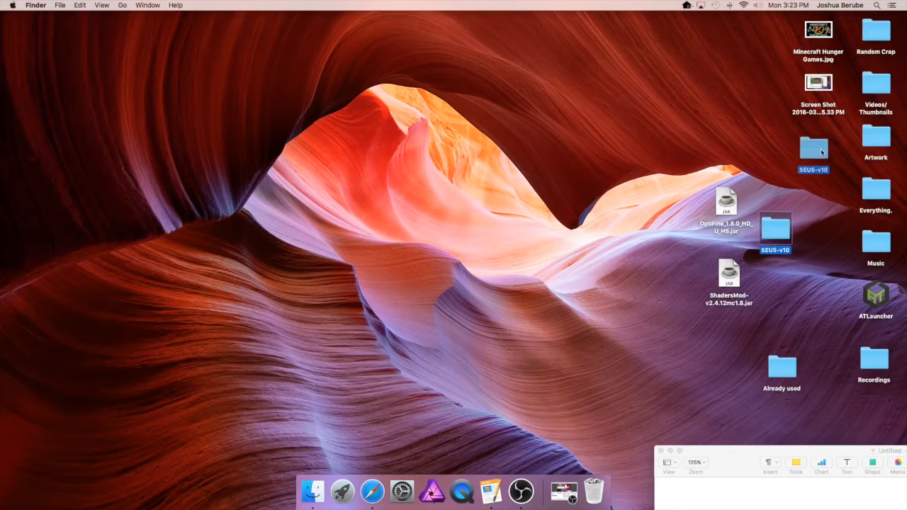
double_click(727, 206)
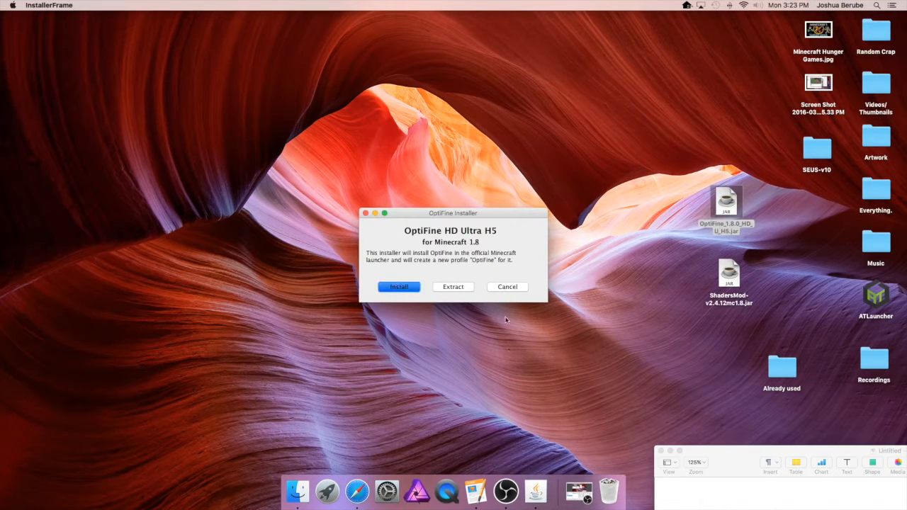
key(Return)
click(508, 268)
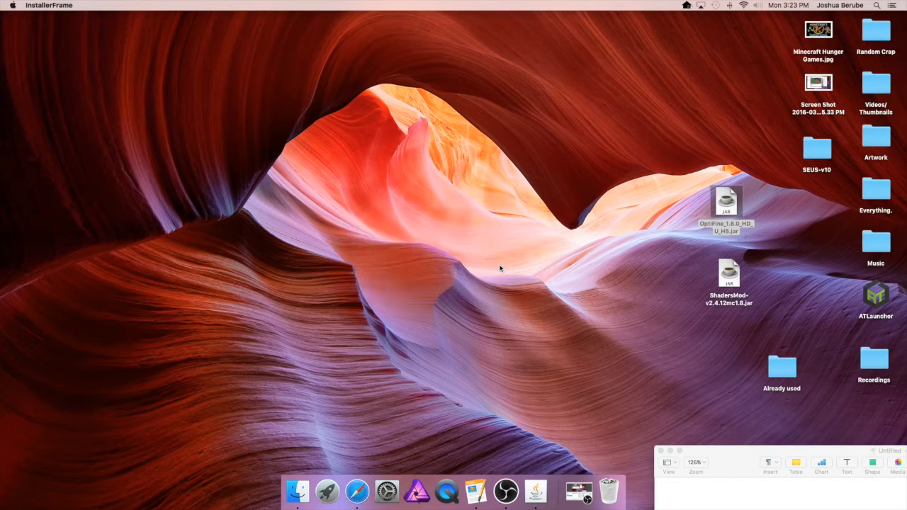
click(732, 273)
- Run the ShadersMod jar and install it with 1.8-OptiFine_HD_U_H5 as the base version
double_click(730, 273)
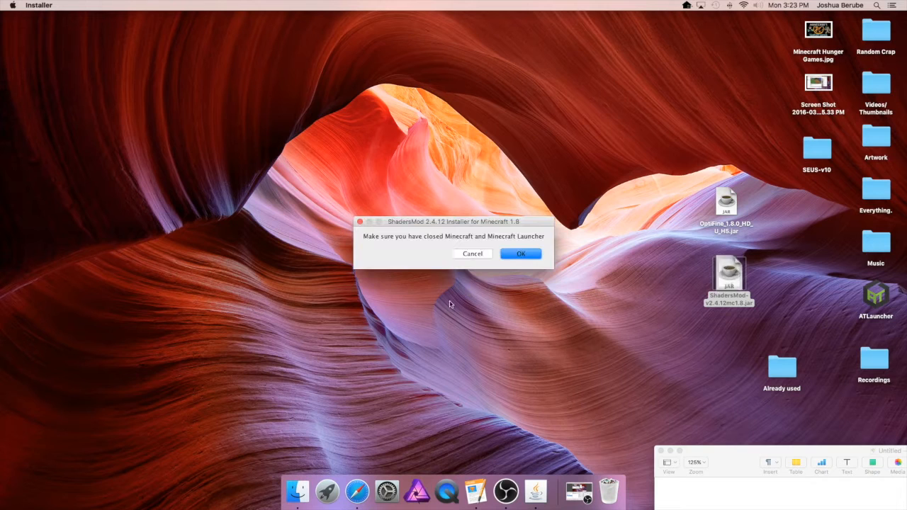
click(517, 254)
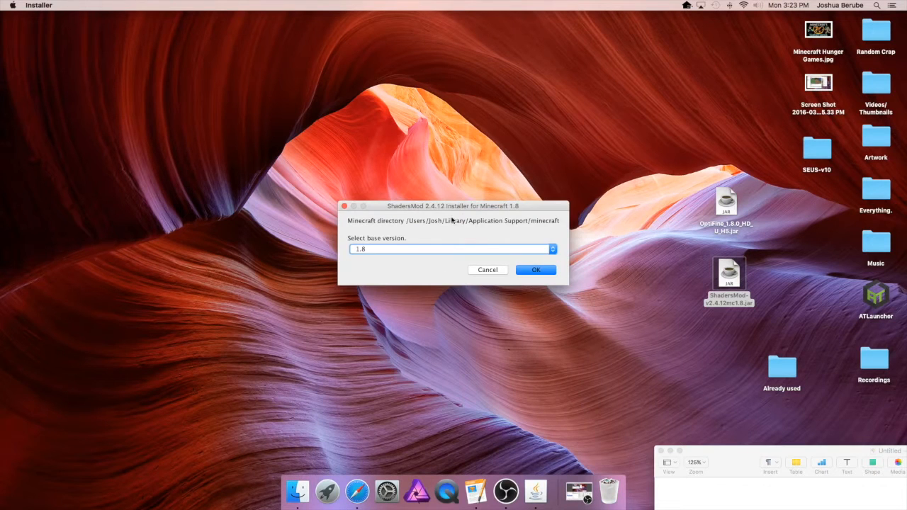
click(394, 249)
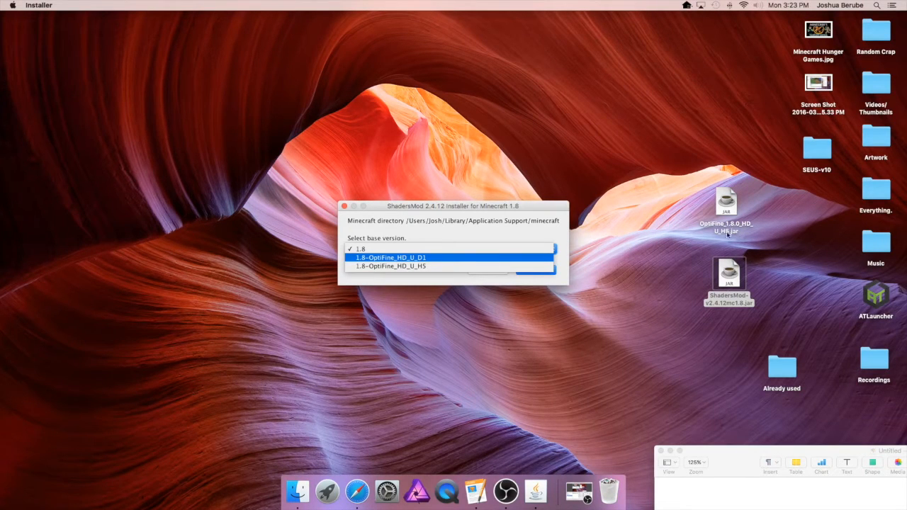
click(426, 268)
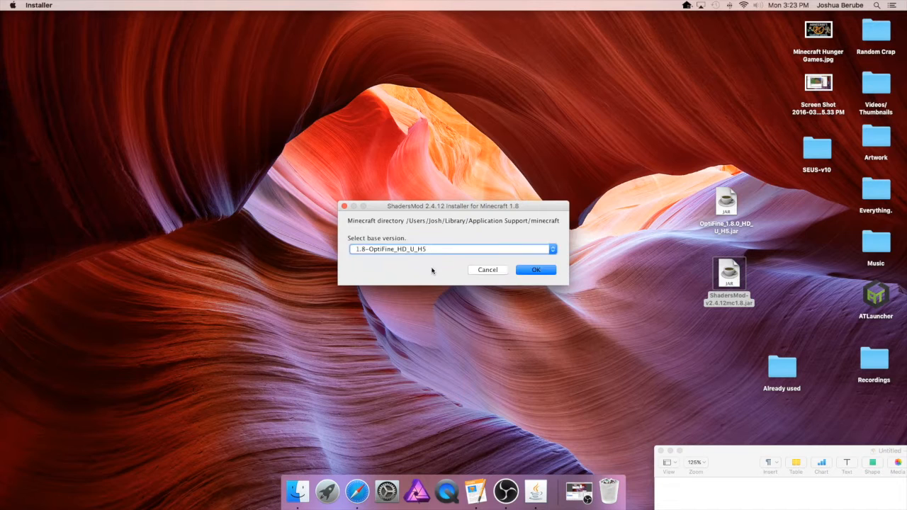
click(537, 270)
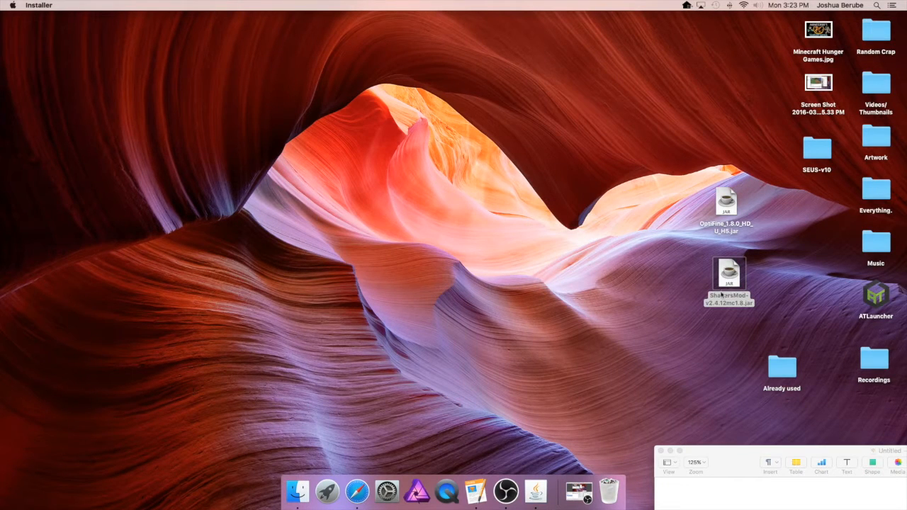
- Launch Minecraft and select the SEUS-v10-new shader pack in the Shaders options
click(326, 491)
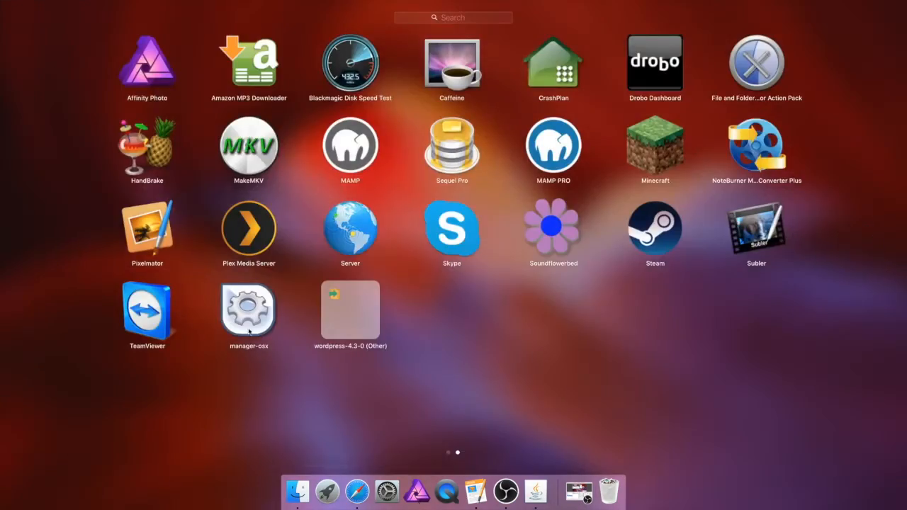
scroll(684, 357, left, 3)
scroll(318, 324, right, 3)
click(334, 304)
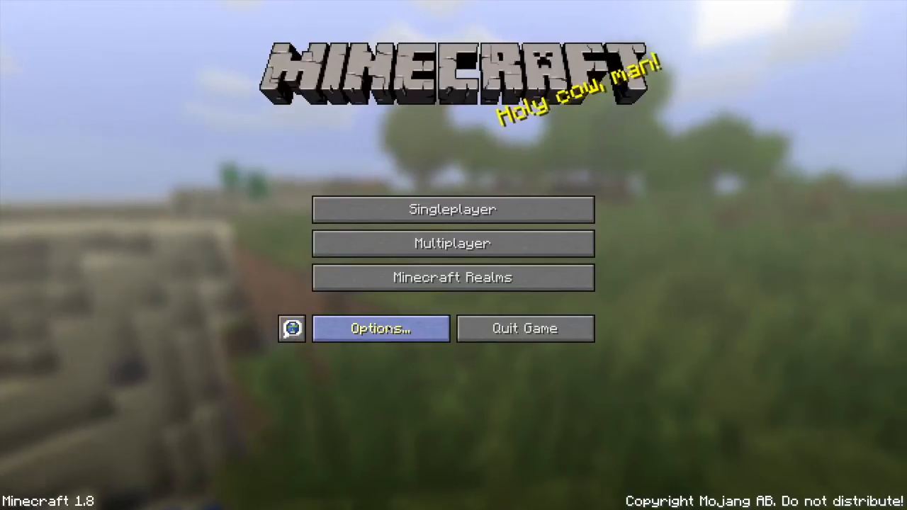
click(380, 326)
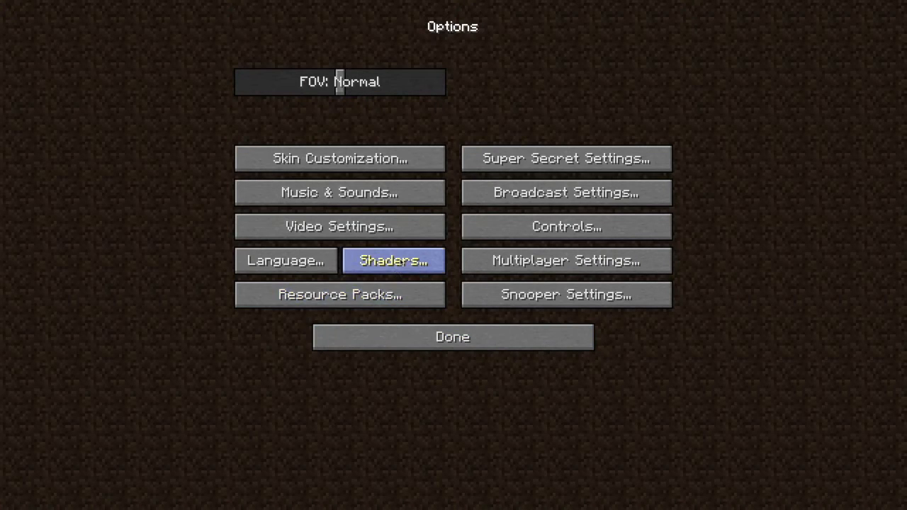
click(401, 261)
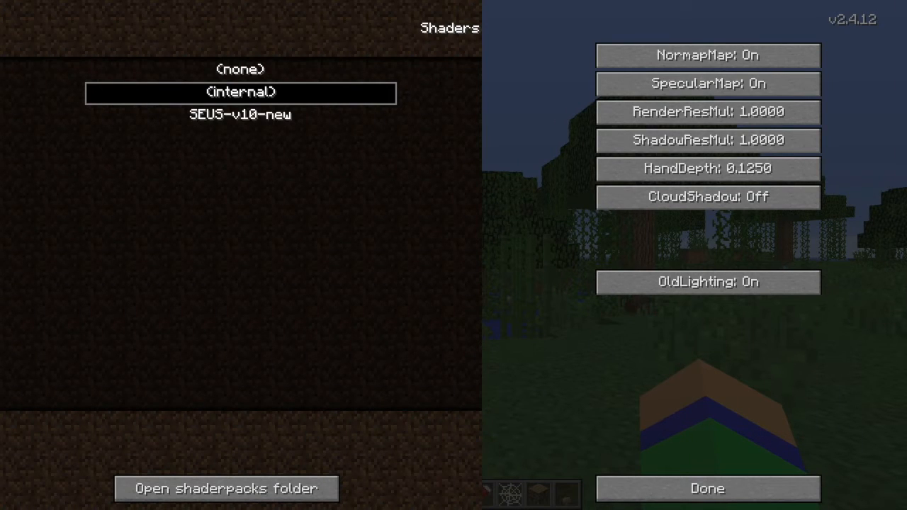
click(240, 114)
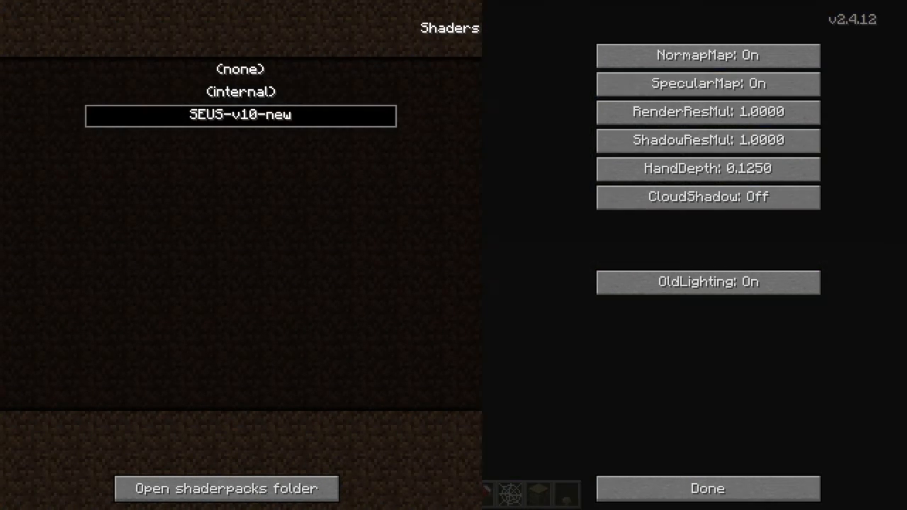
key(Escape)
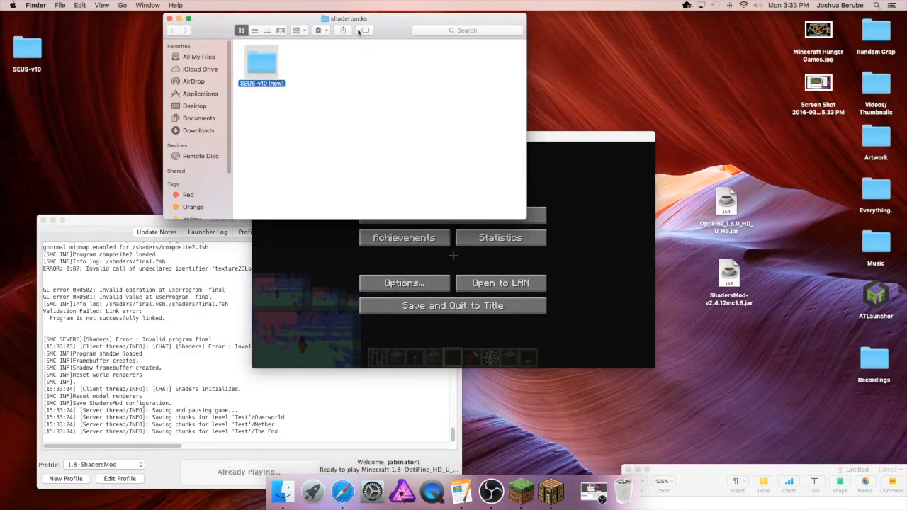
- Save and quit the world to title, then quit the game
click(473, 310)
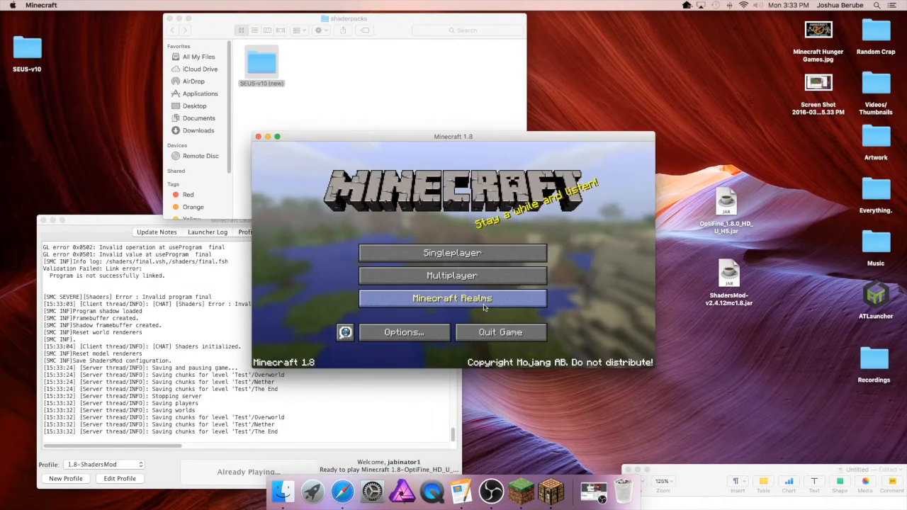
click(489, 332)
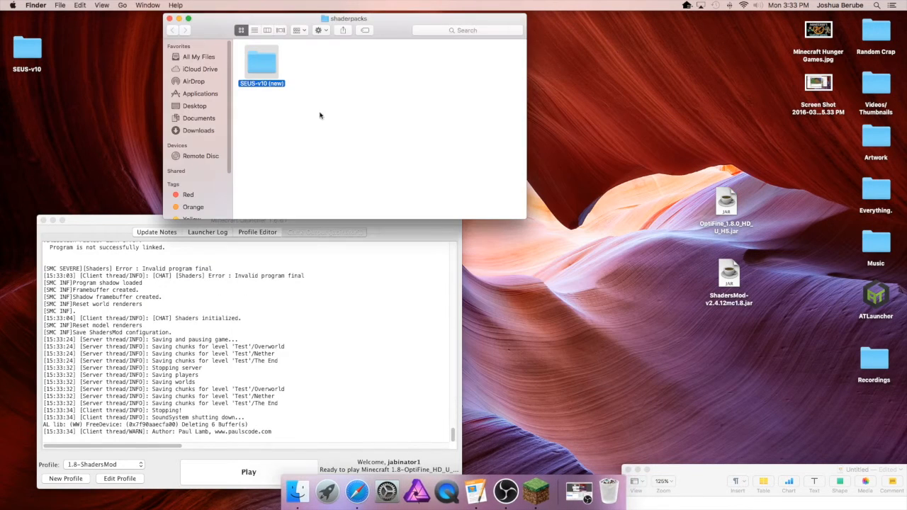
- Browse into SEUS-v10 (new) > shaders to list its composite, final, gbuffers and shadow files
right_click(264, 67)
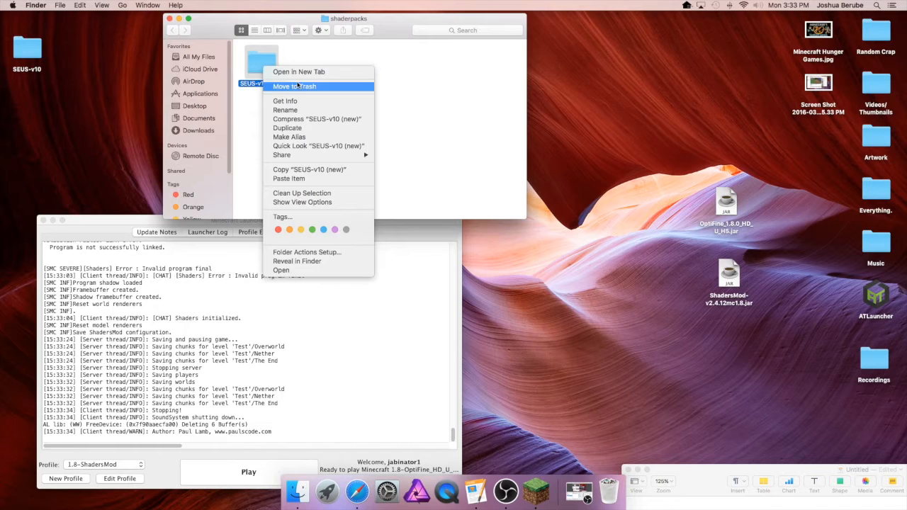
click(271, 67)
double_click(271, 67)
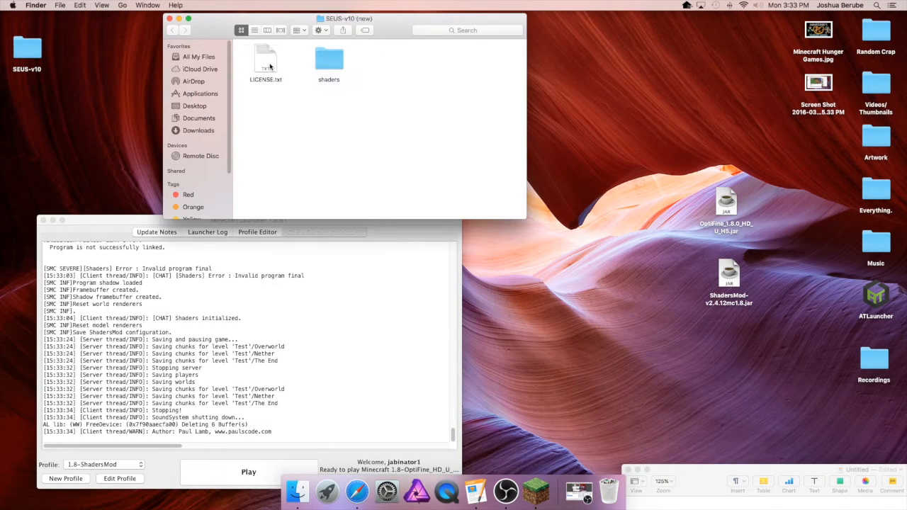
double_click(337, 64)
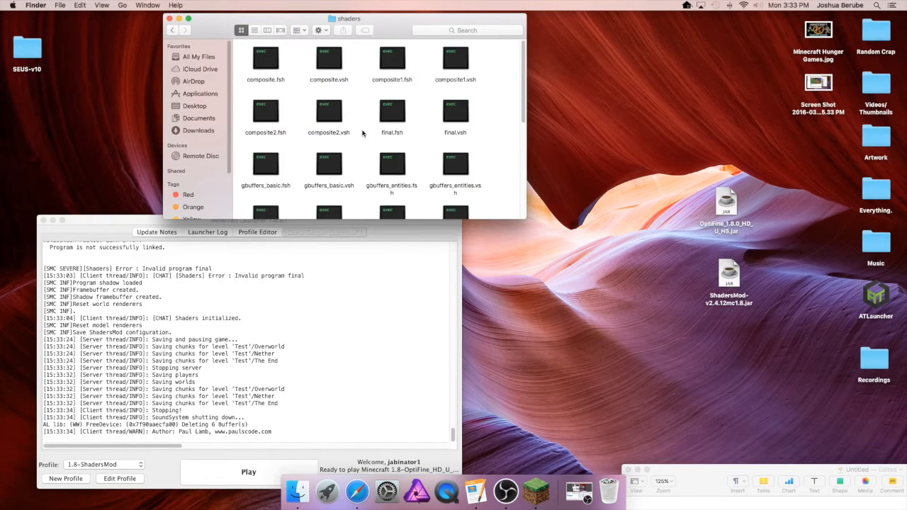
scroll(399, 144, down, 5)
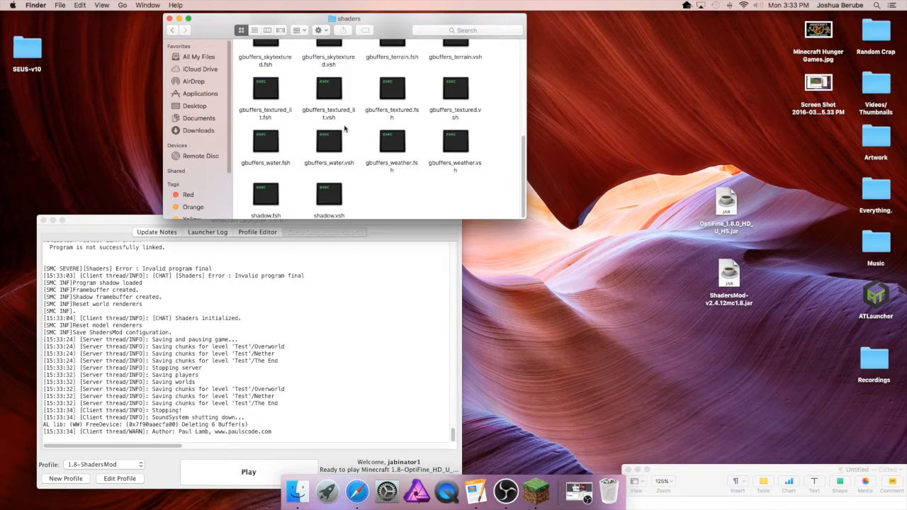
scroll(346, 129, up, 5)
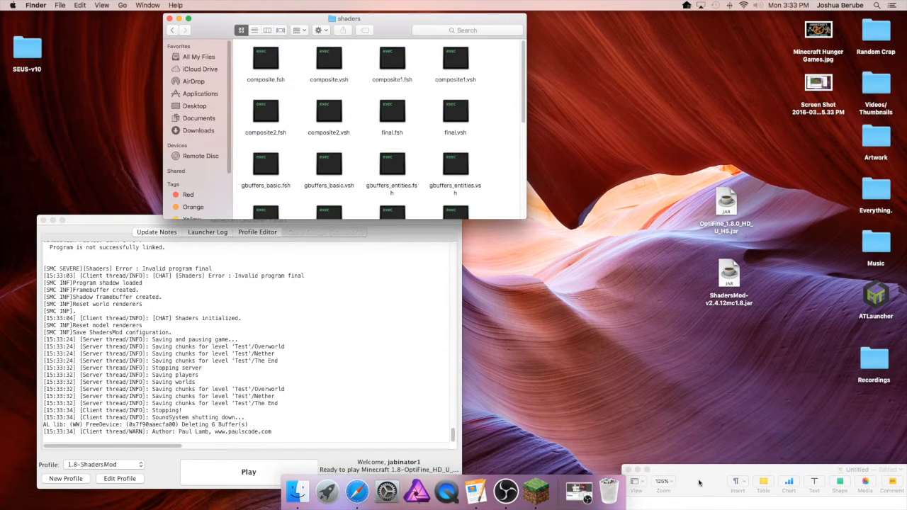
mouse_move(697, 470)
mouse_down()
mouse_move(638, 280)
mouse_move(569, 283)
mouse_up()
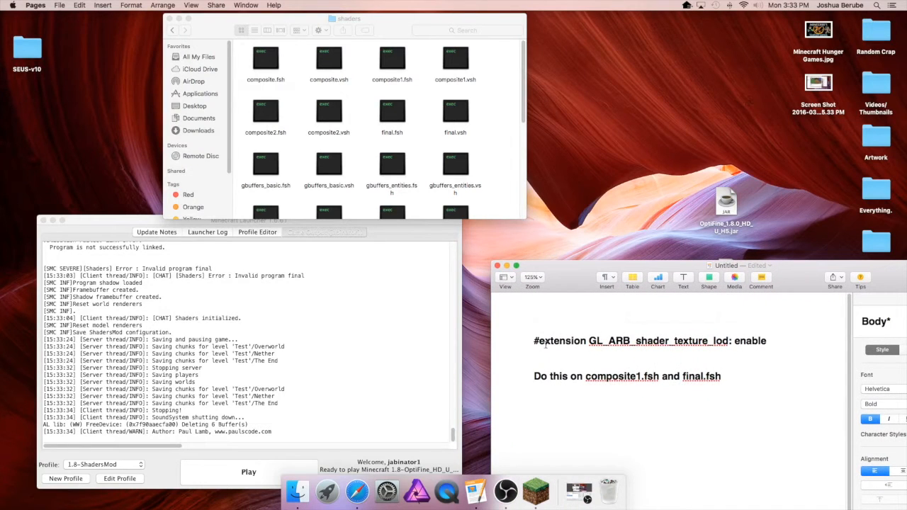
- Select the note's line '#extension GL_ARB_shader_texture_lod: enable' for copying
drag(533, 340, 768, 341)
key(super+c)
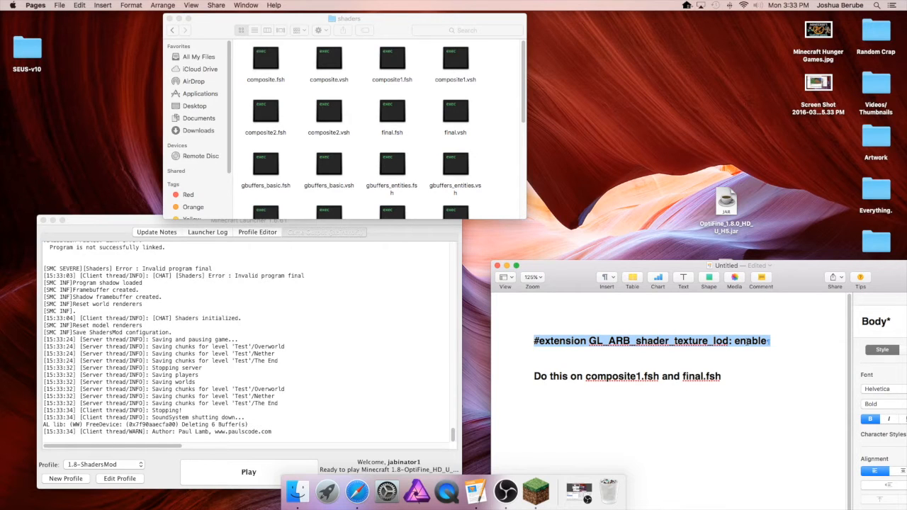
drag(768, 341, 534, 341)
- Open composite1.fsh from the shaders folder in TextEdit
click(394, 39)
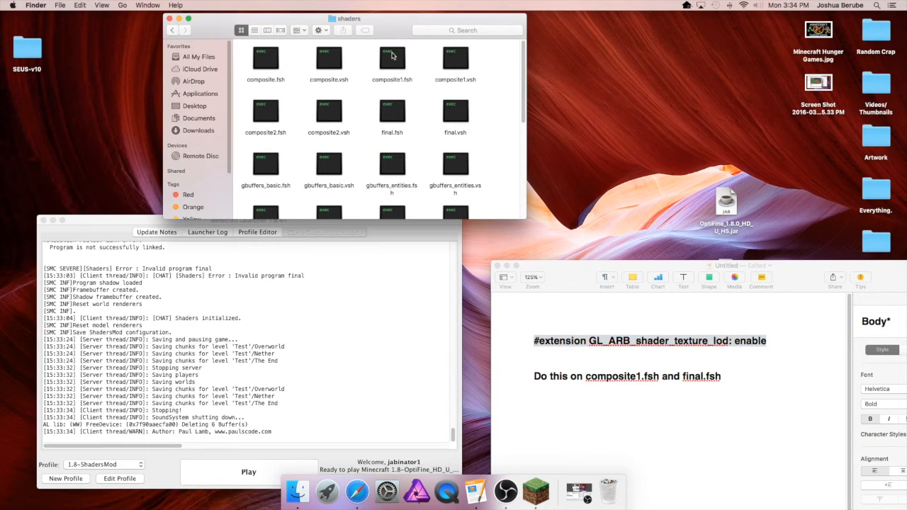
right_click(394, 57)
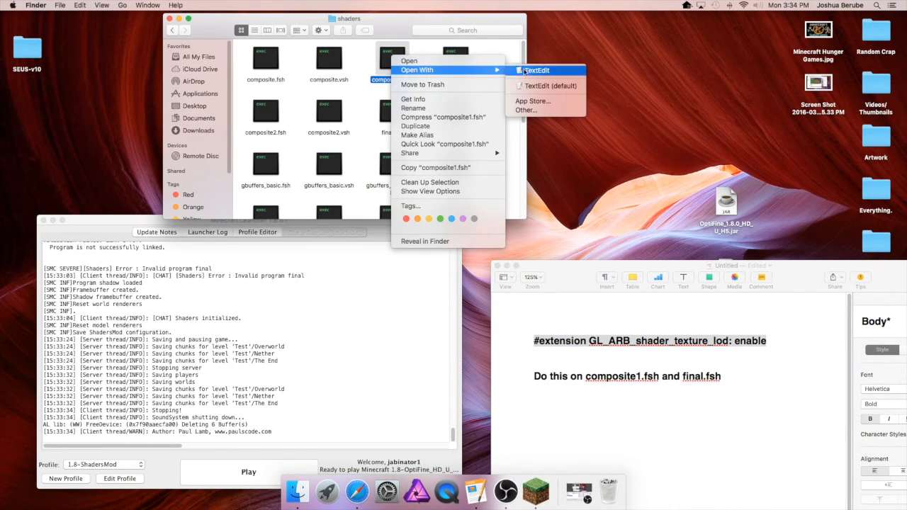
click(394, 38)
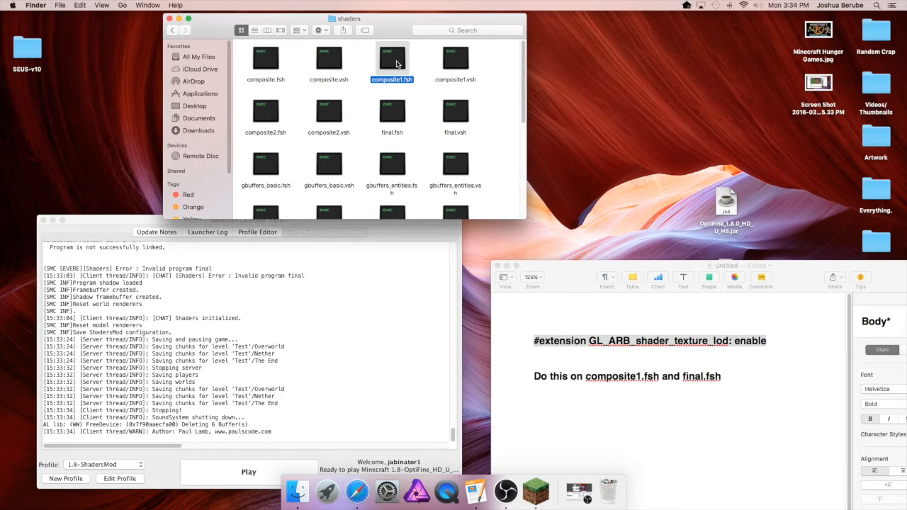
right_click(393, 71)
mouse_move(423, 81)
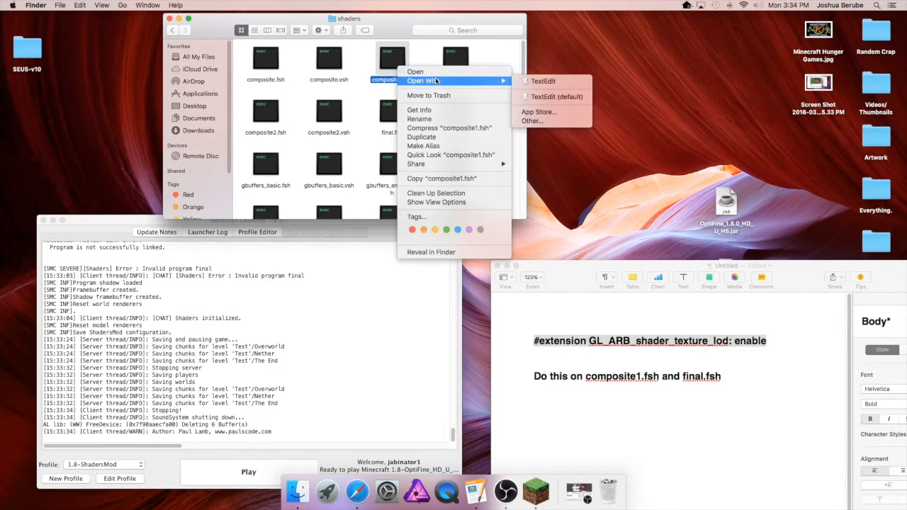
click(545, 84)
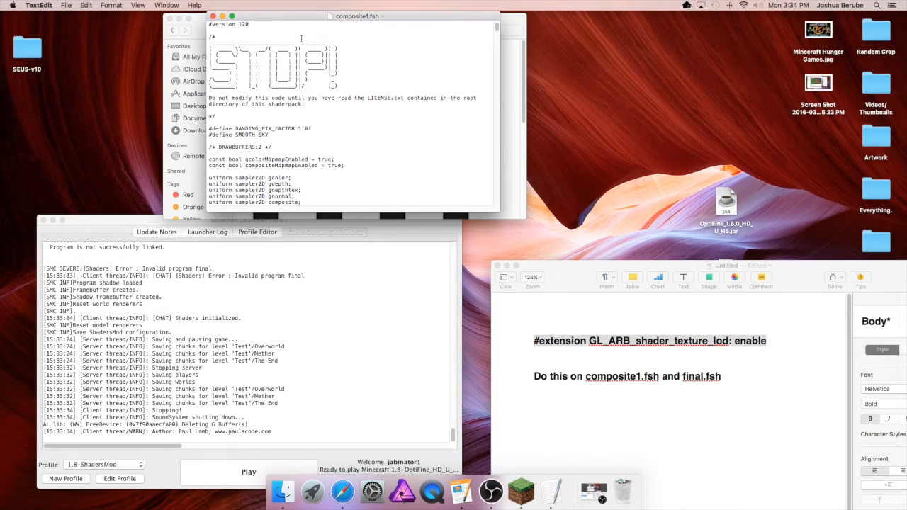
- Paste the #extension line on a new line under #version 120 and close composite1.fsh
key(Return)
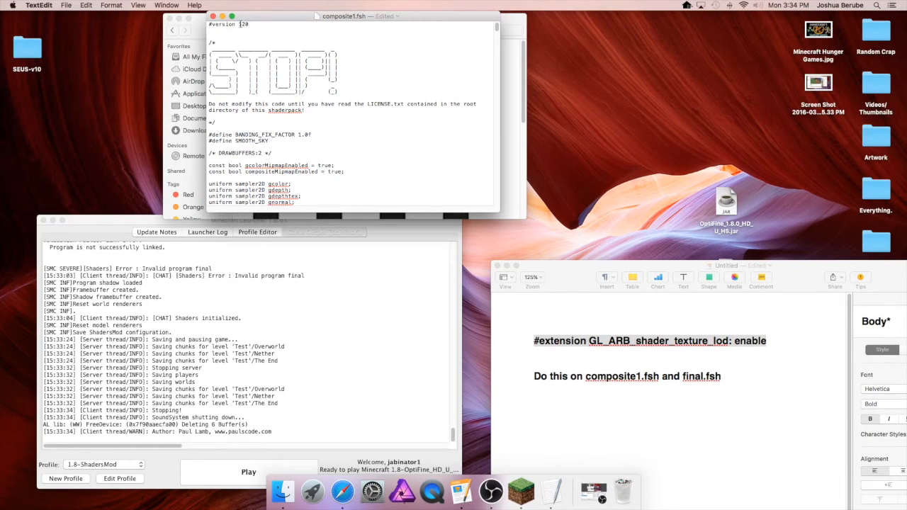
key(super+v)
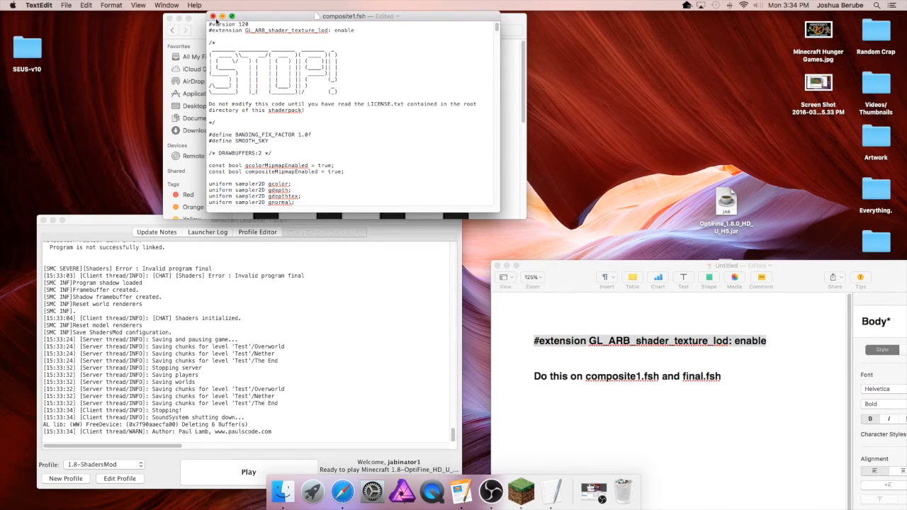
click(212, 17)
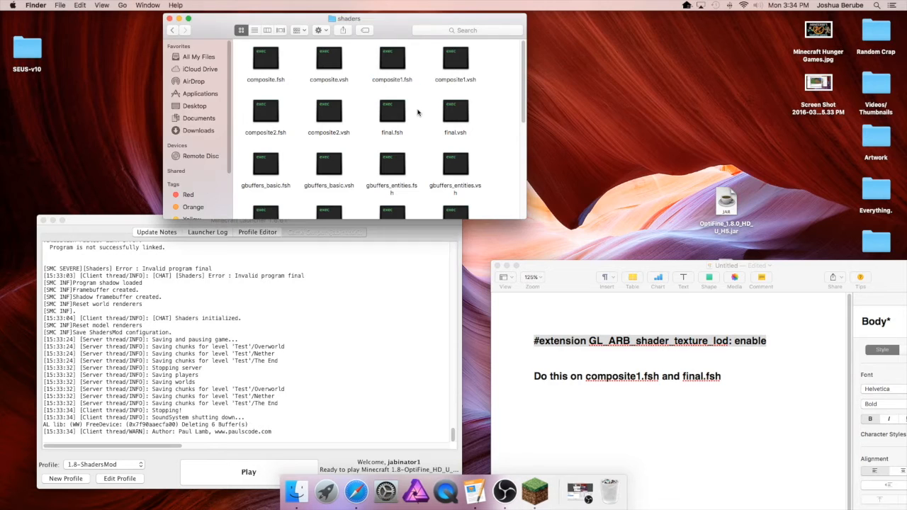
- Open final.fsh from the shaders folder in TextEdit
right_click(388, 116)
click(361, 108)
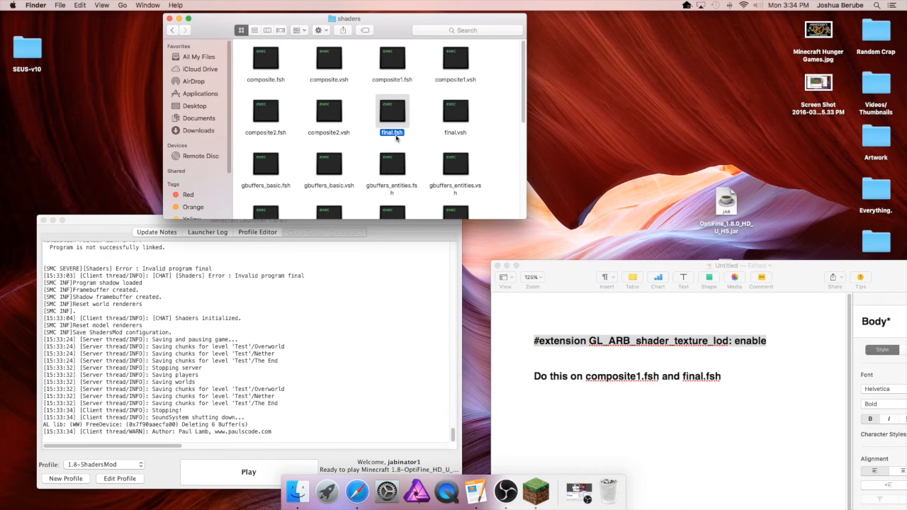
right_click(386, 110)
mouse_move(419, 123)
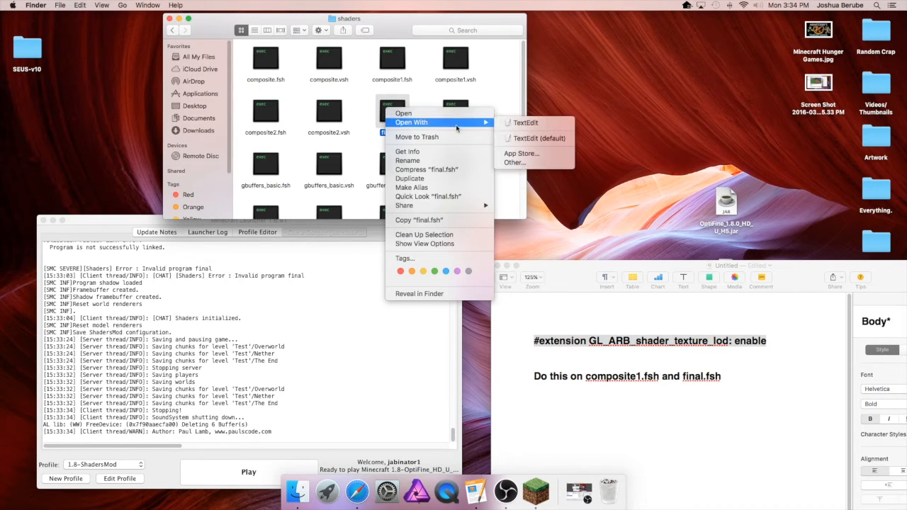
click(525, 123)
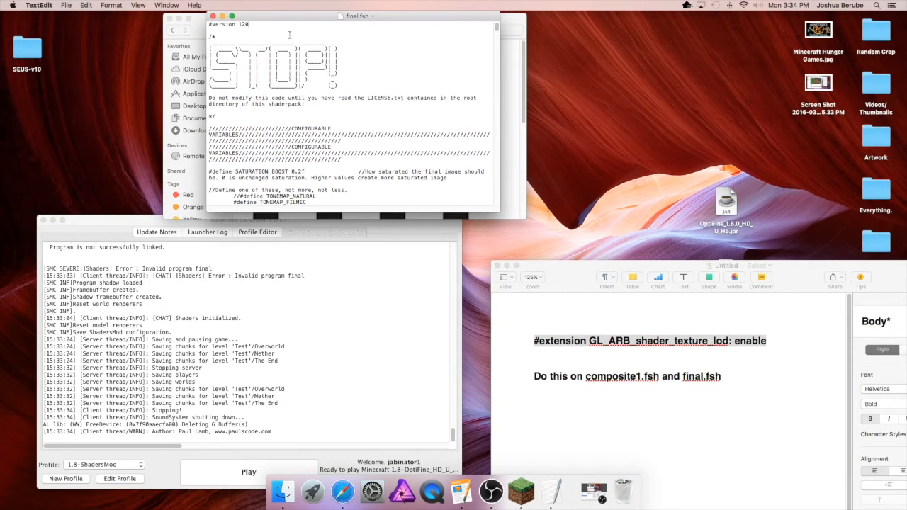
- Paste the #extension line on a new line under #version 120 and close final.fsh
key(Return)
key(super+v)
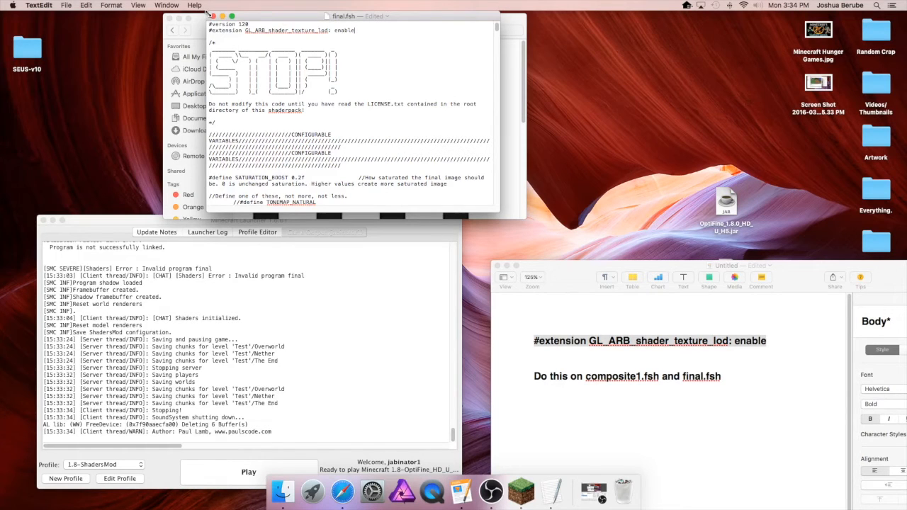
click(213, 16)
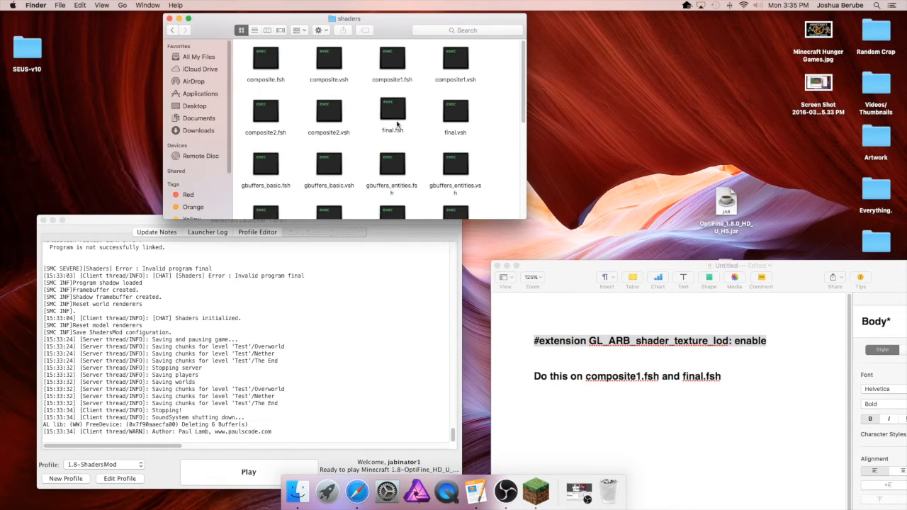
- Dismiss the shaders folder and launch Minecraft from the launcher with the 1.8-ShadersMod profile
click(169, 19)
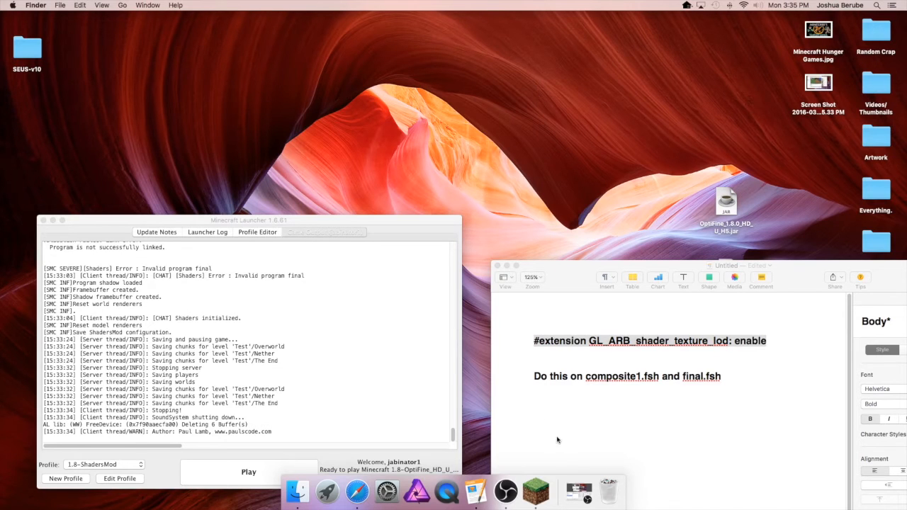
click(258, 221)
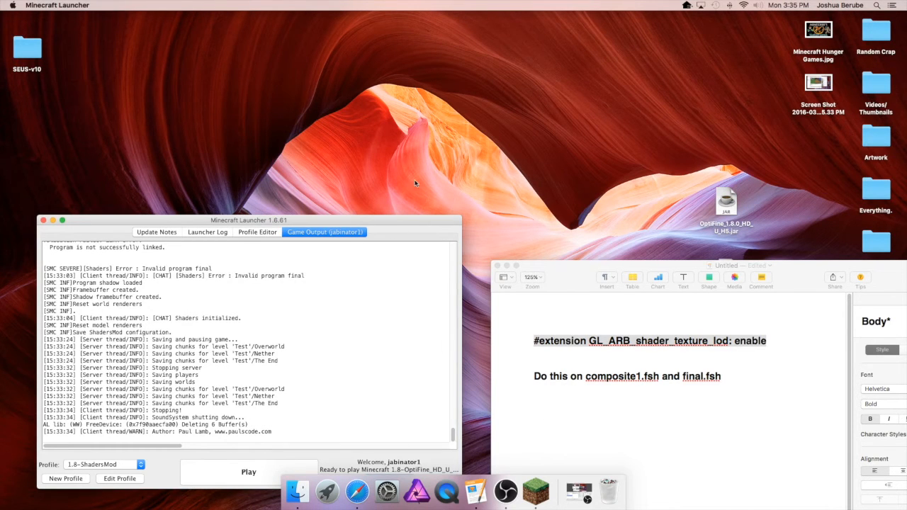
drag(379, 221, 416, 141)
click(285, 390)
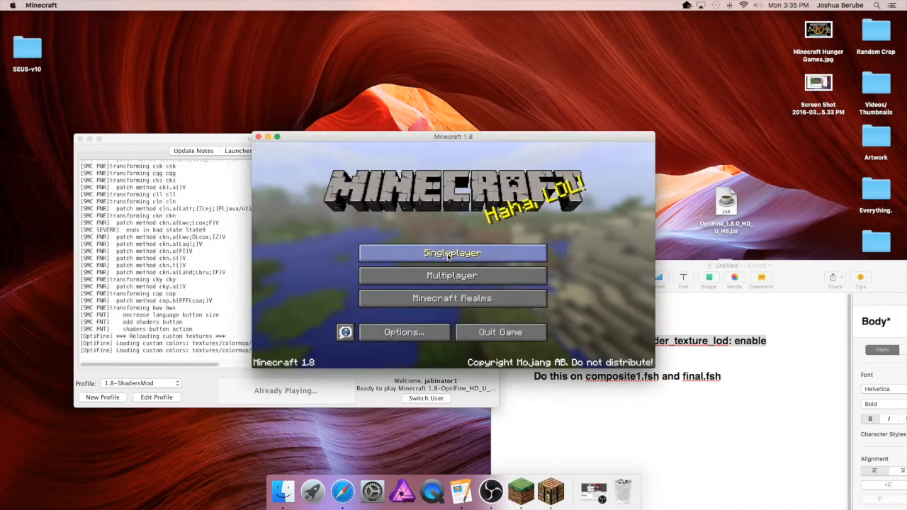
- Load the saved singleplayer world so it renders with the SEUS shaders
click(440, 253)
click(375, 203)
click(397, 327)
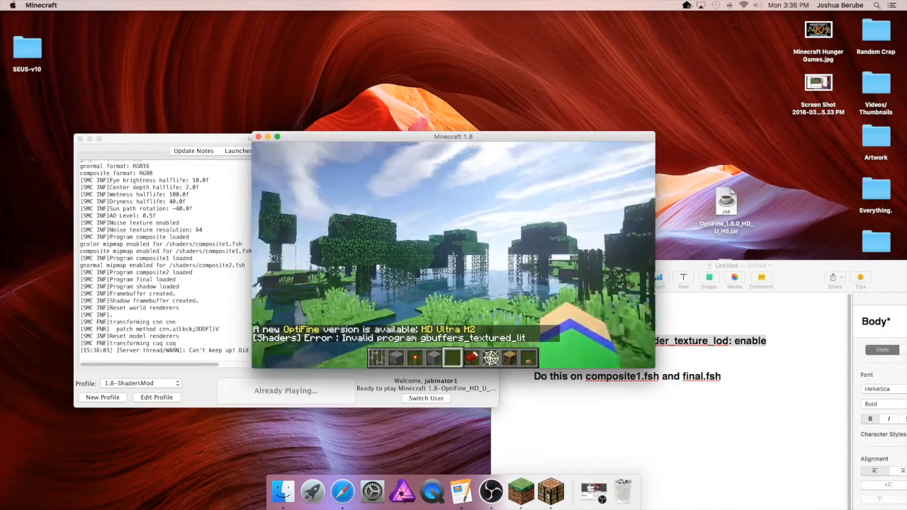
- Cycle the camera with F5 through third-person back, first-person and front views of the player
key(F5)
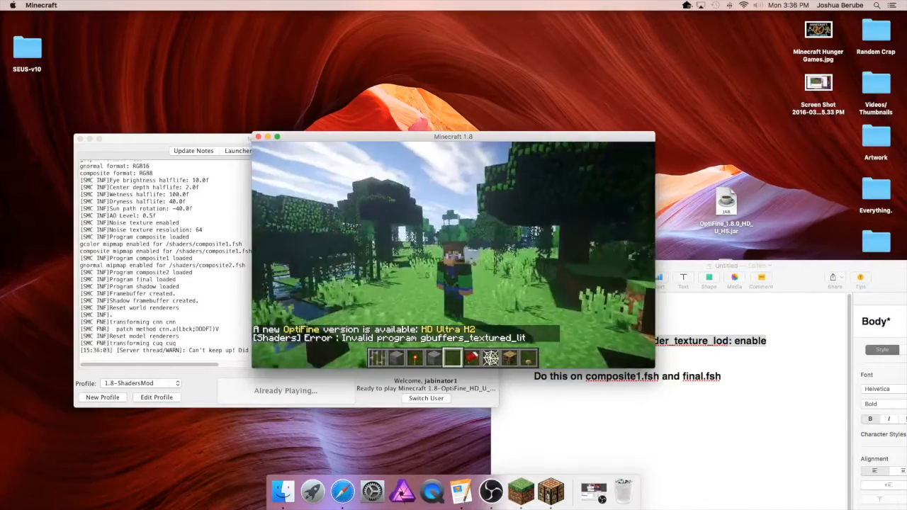
key(F5)
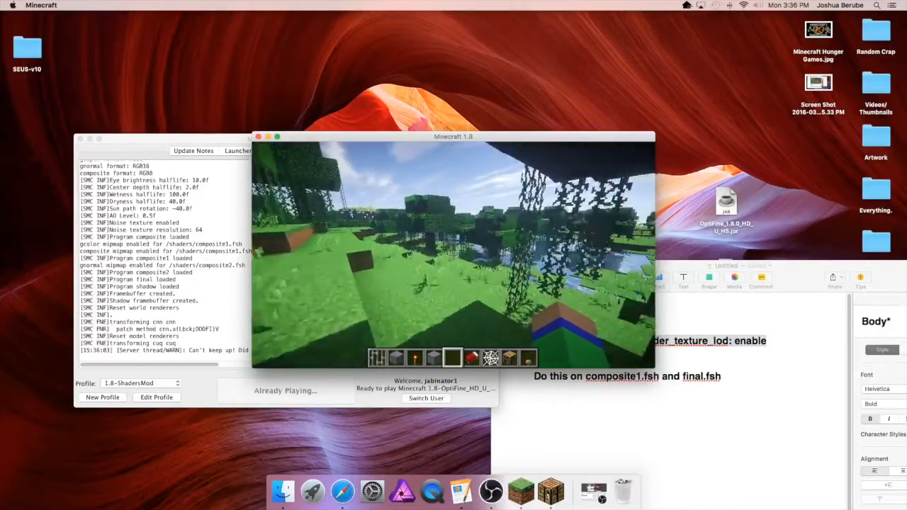
key(F5)
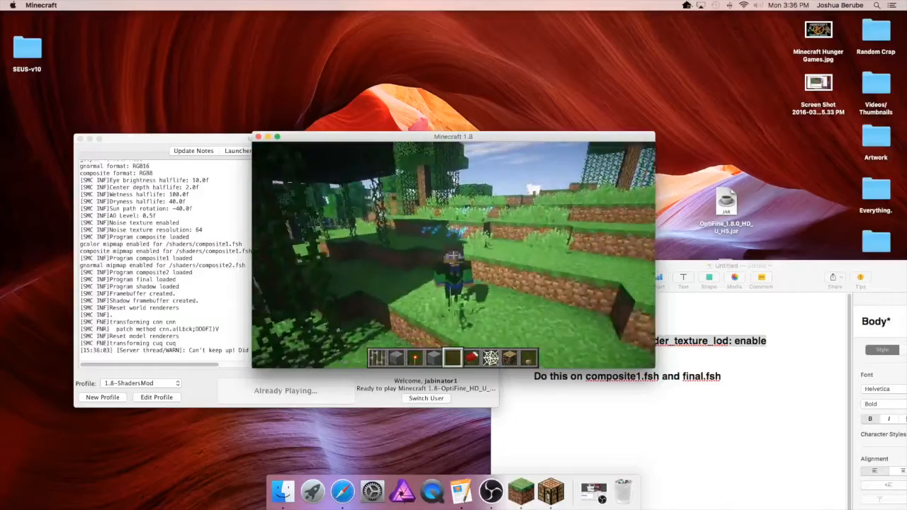